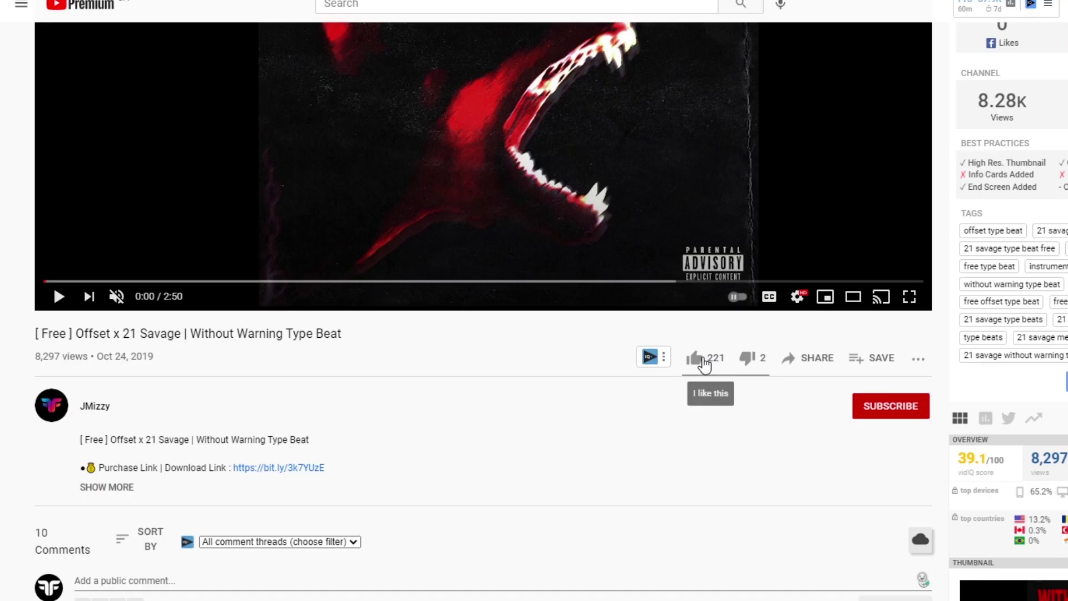
- Like the "Without Warning Type Beat" video and subscribe to its channel
left_click(704, 365)
left_click(871, 405)
- Post the public comment "ur beats suck lol" under the video
left_click(278, 581)
type("ur beats suck lo")
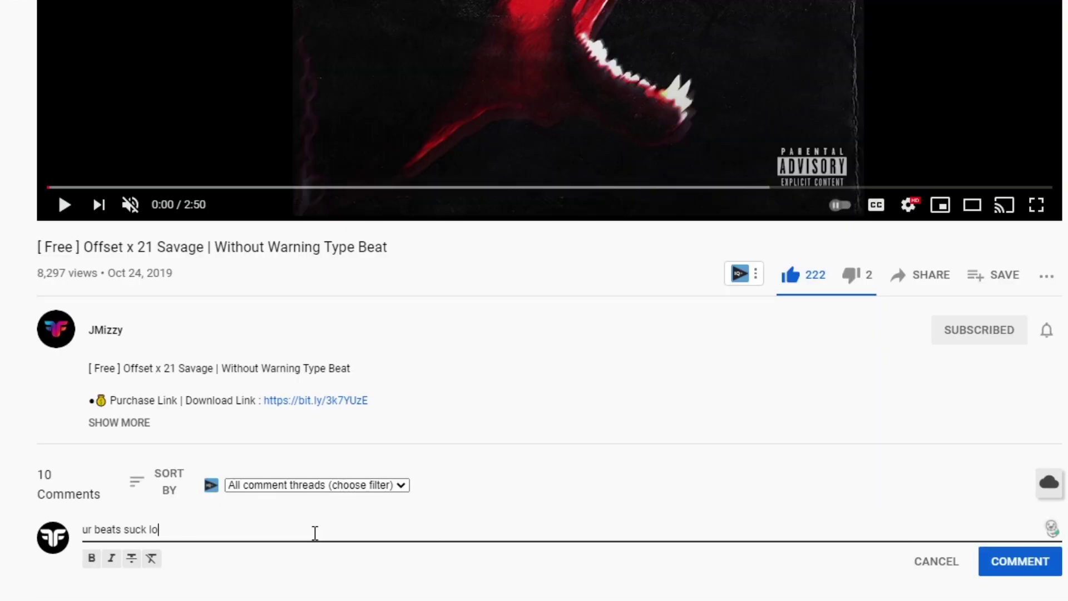
type("l")
left_click(1018, 561)
- Look through the track results for Trippie Redd, comparing the key and BPM of the songs
scroll(840, 450, "down", 4)
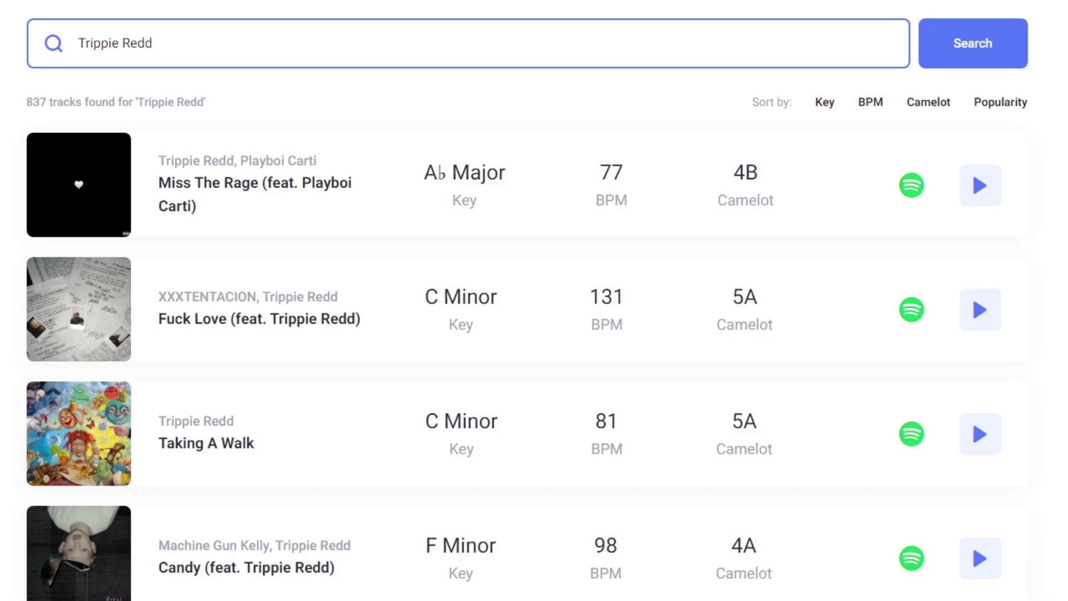
scroll(534, 301, "down", 10)
scroll(534, 301, "down", 18)
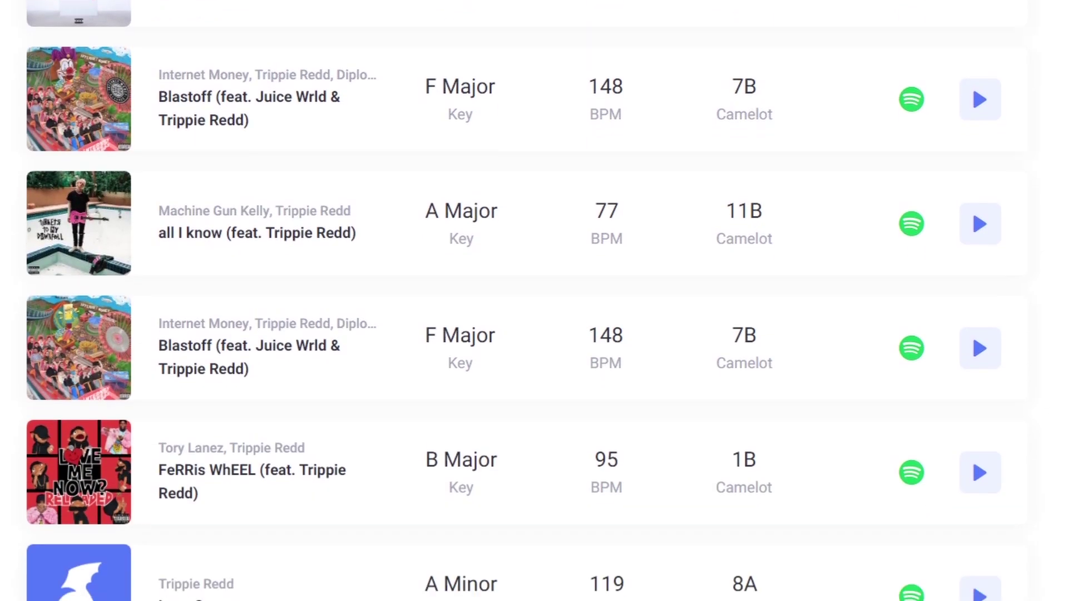
scroll(534, 300, "down", 18)
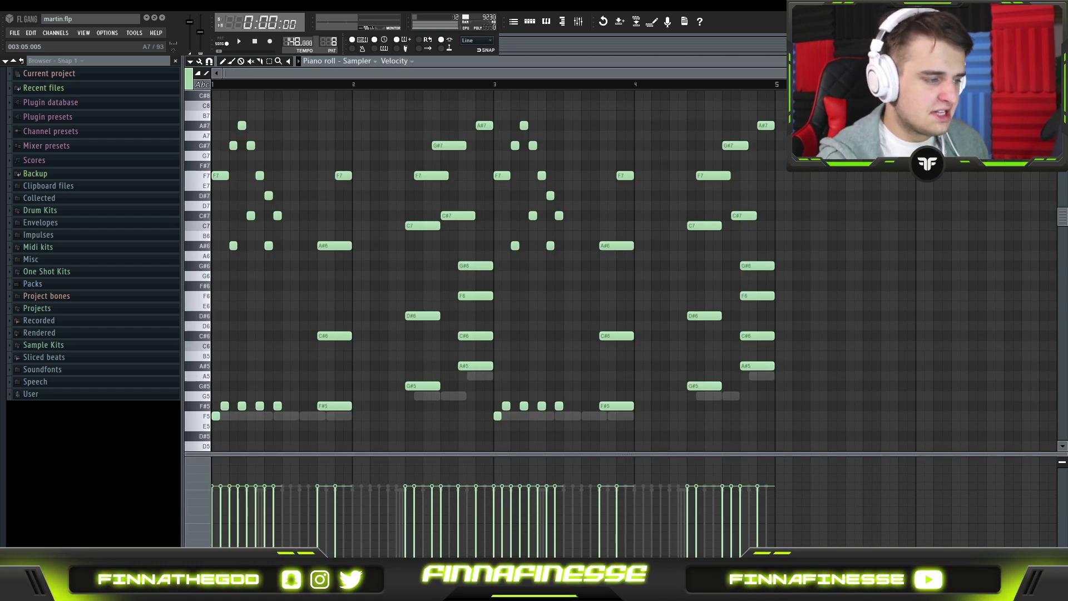
- In FL Studio, inspect the Gross Beat settings on the reFX Nexus #2 mixer track and close the effect
key("F9")
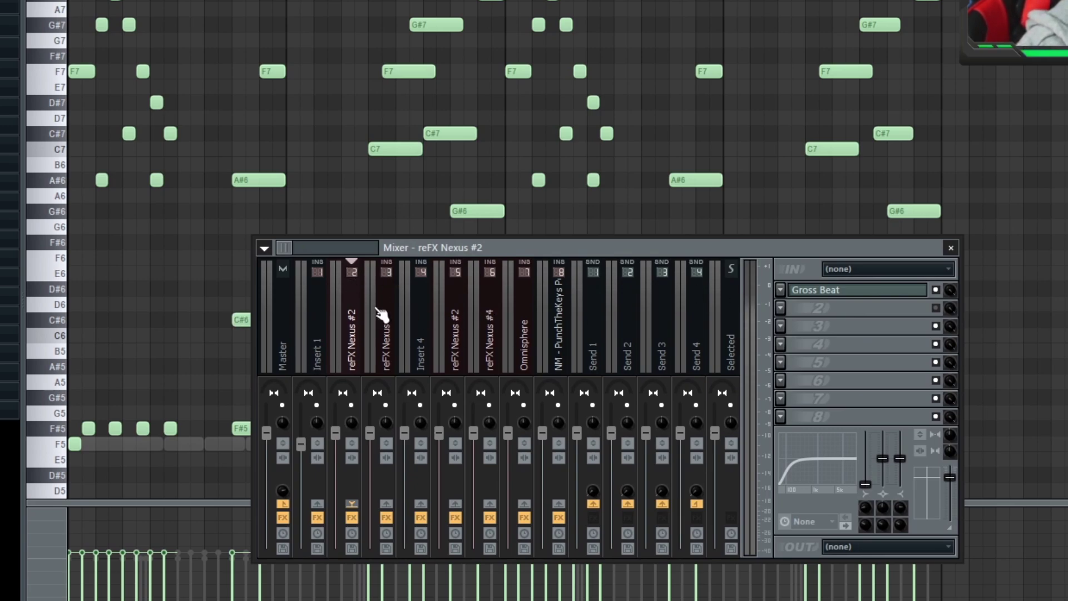
left_click(860, 301)
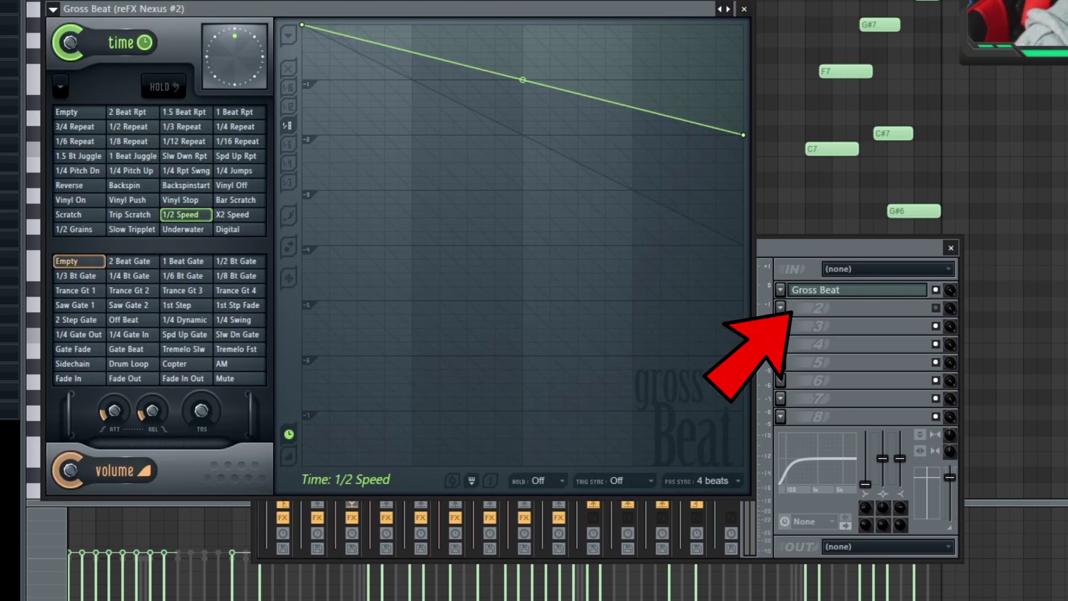
left_click(743, 7)
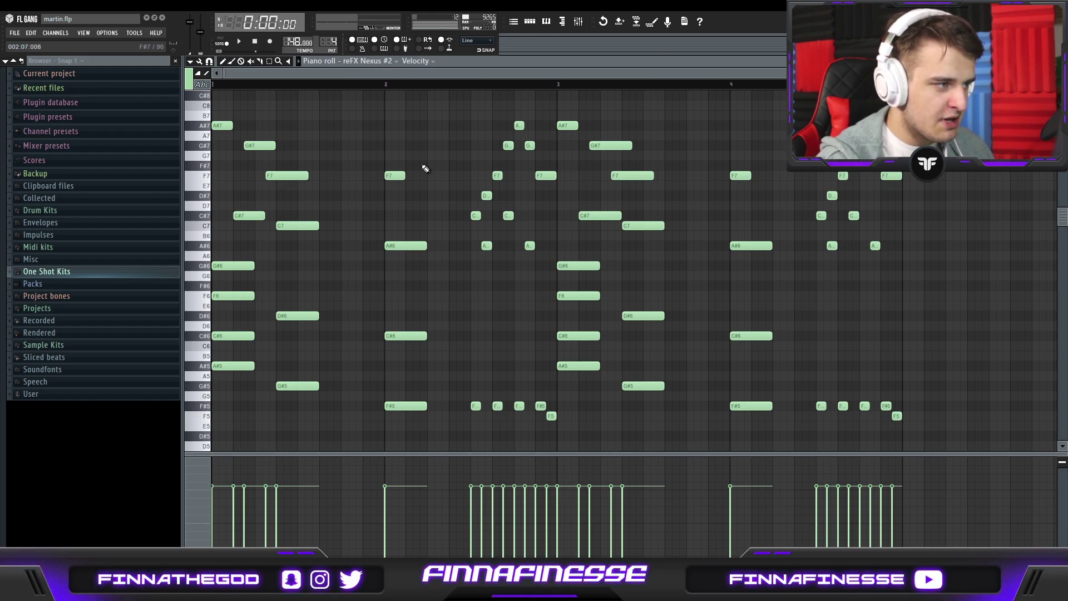
- Bring up the reFX Nexus #2 instrument from the channel rack to examine its preset
left_click(532, 23)
left_click(436, 198)
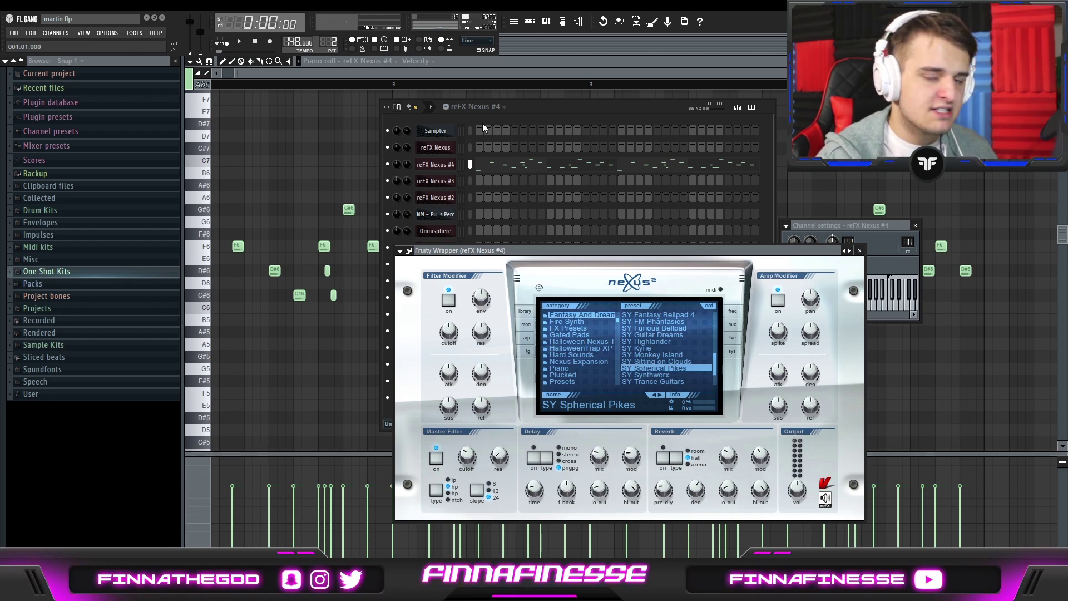
- Show the complete reFX Nexus #4 melody in the piano roll and play it
key("F7")
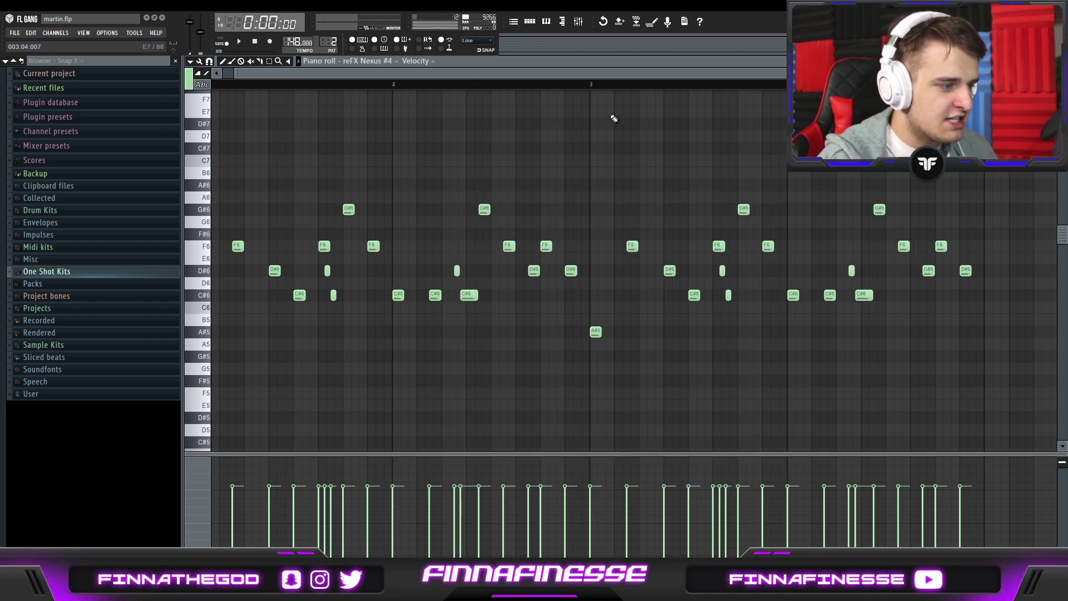
scroll(239, 180, "down", 2)
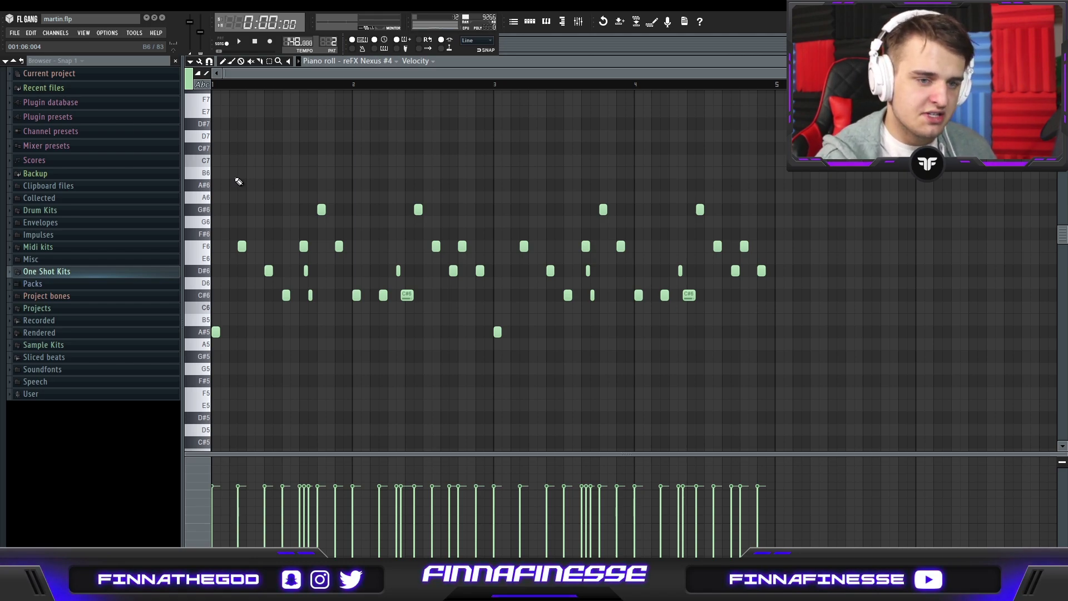
key("space")
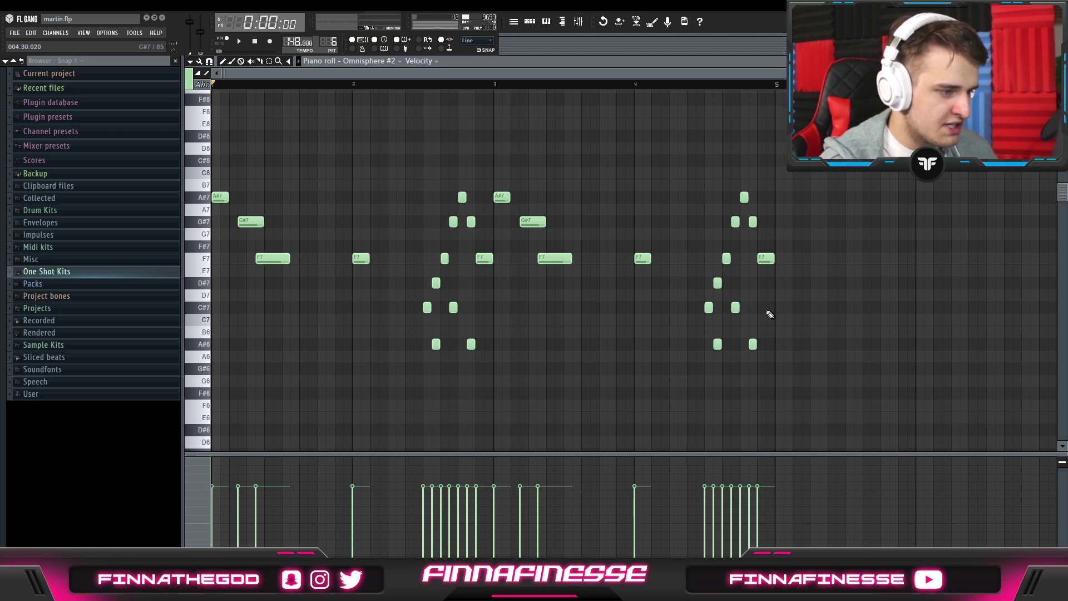
- Play the Omnisphere #2 notes and the reFX Nexus melody to hear the layers
key("space")
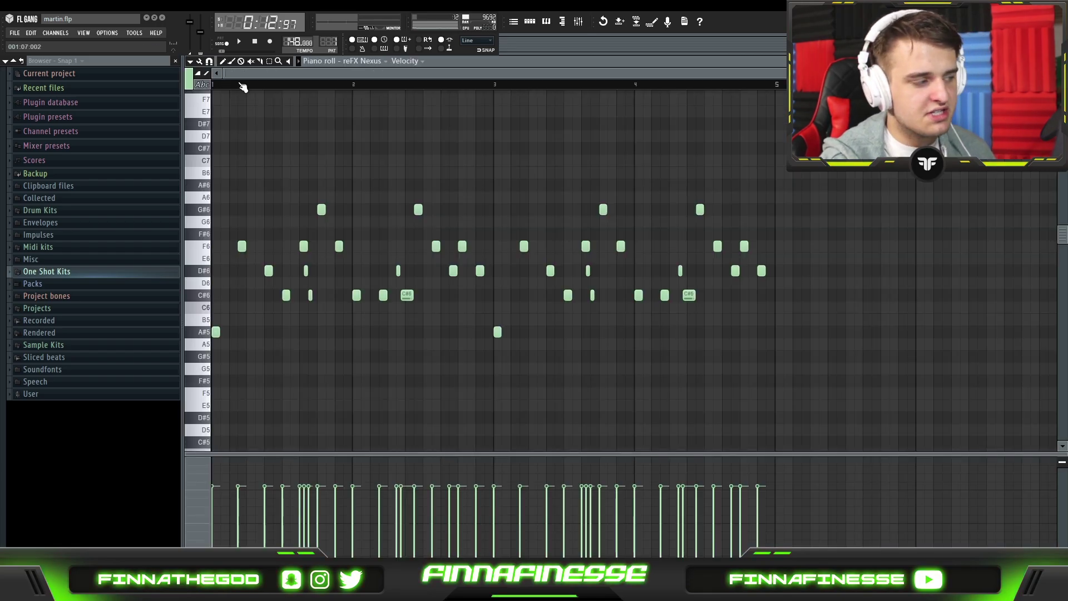
key("space")
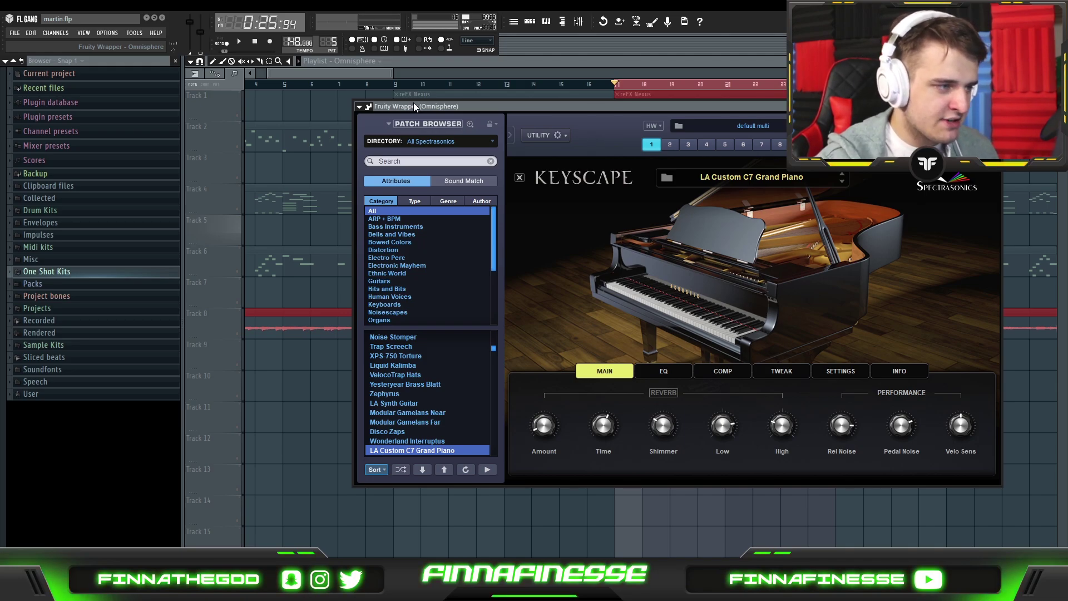
- Show the full Omnisphere piano melody in the piano roll and play it
key("F7")
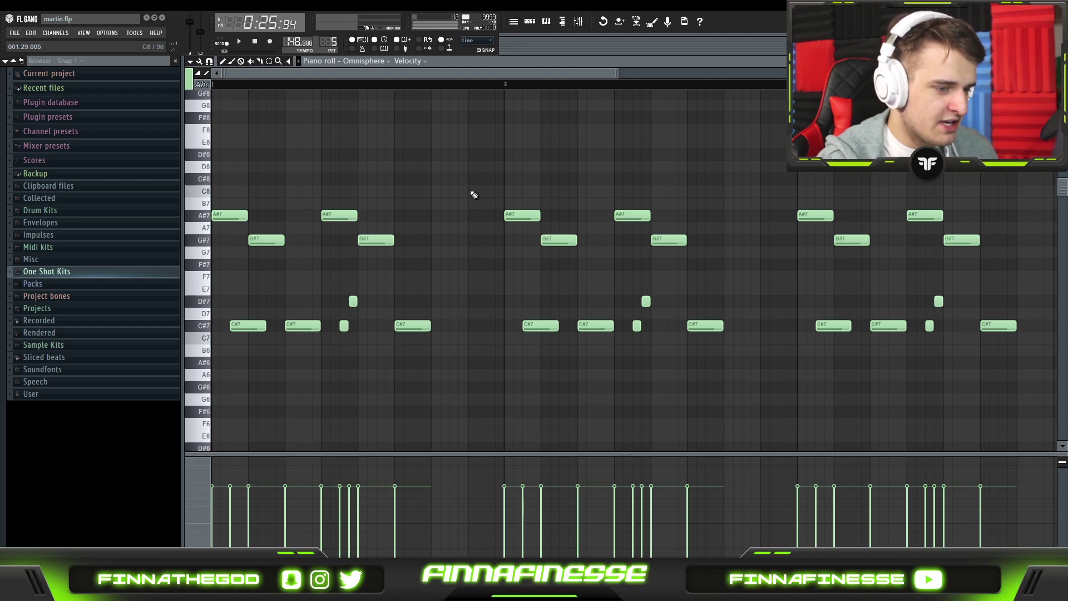
scroll(436, 172, "down", 3)
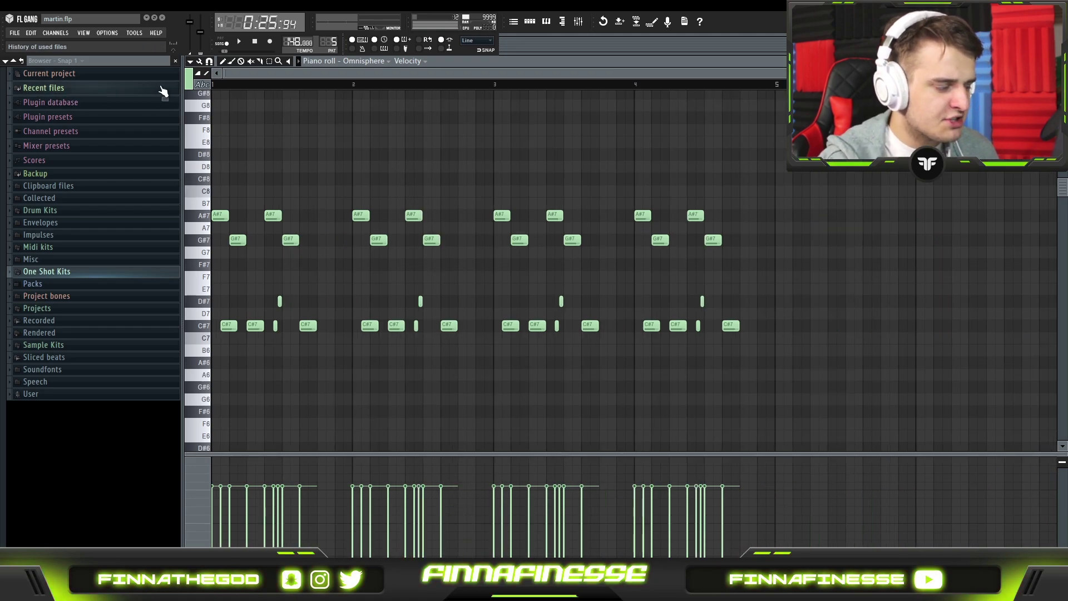
key("space")
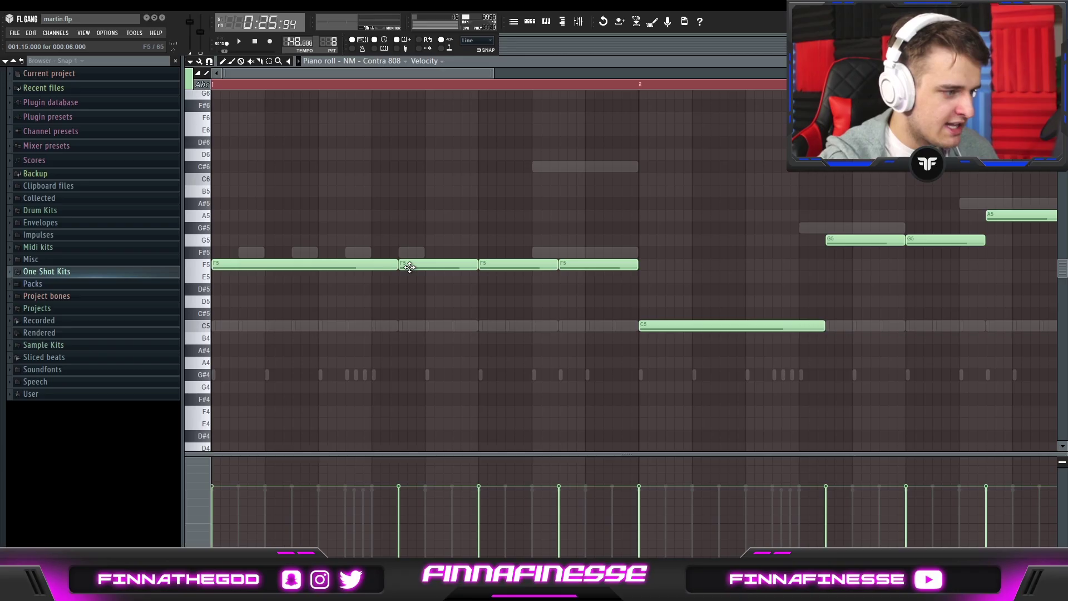
- Examine the full four-bar Contra 808 note pattern and play it
scroll(410, 267, "down", 3)
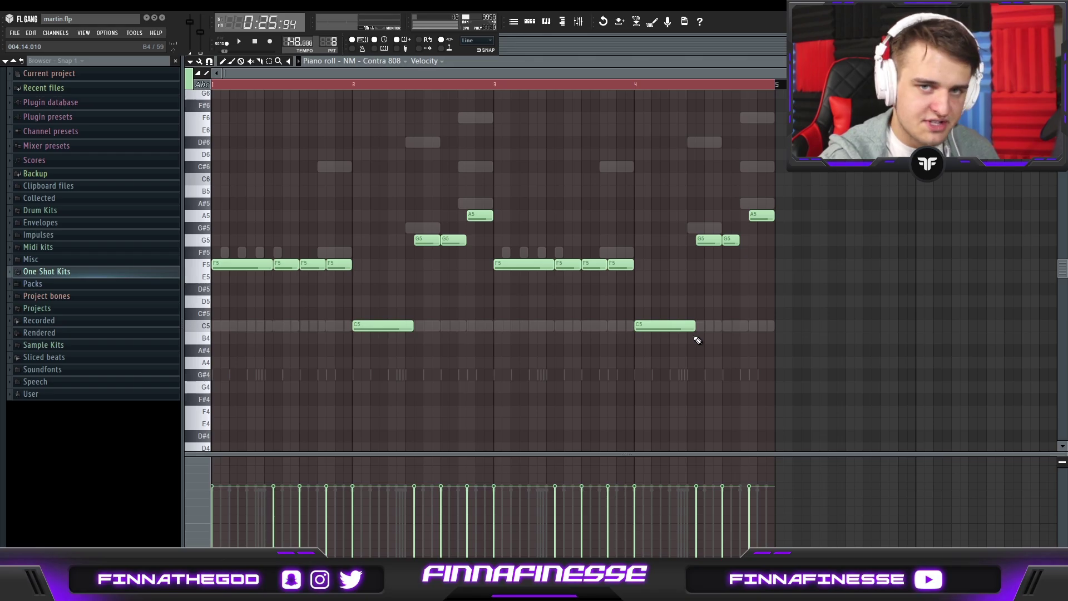
key("space")
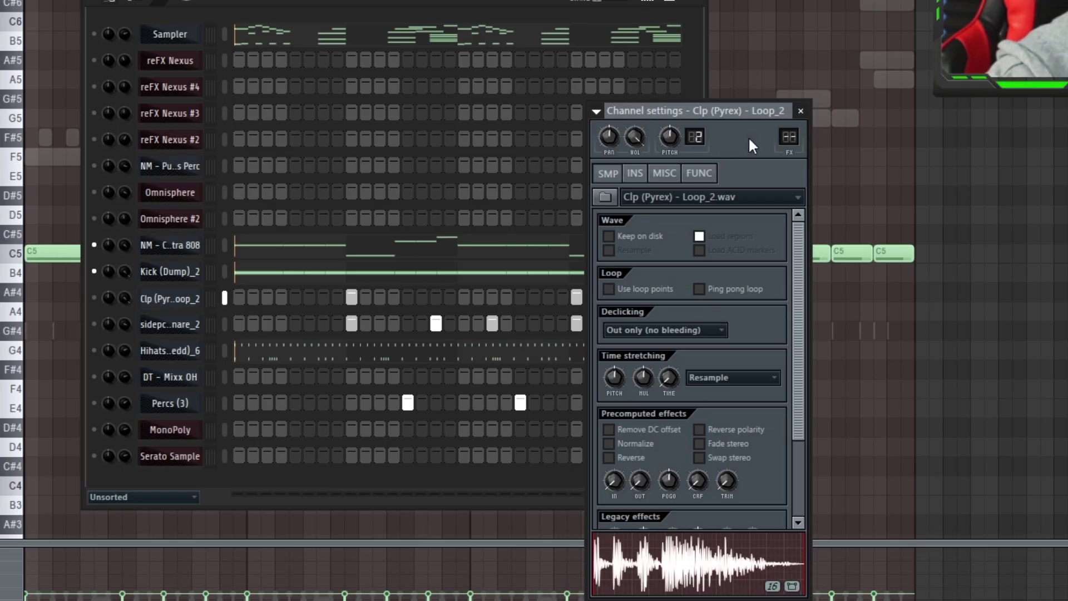
- Close the clap sample's channel settings, then inspect and close those of the virgin snare sample
left_click(801, 110)
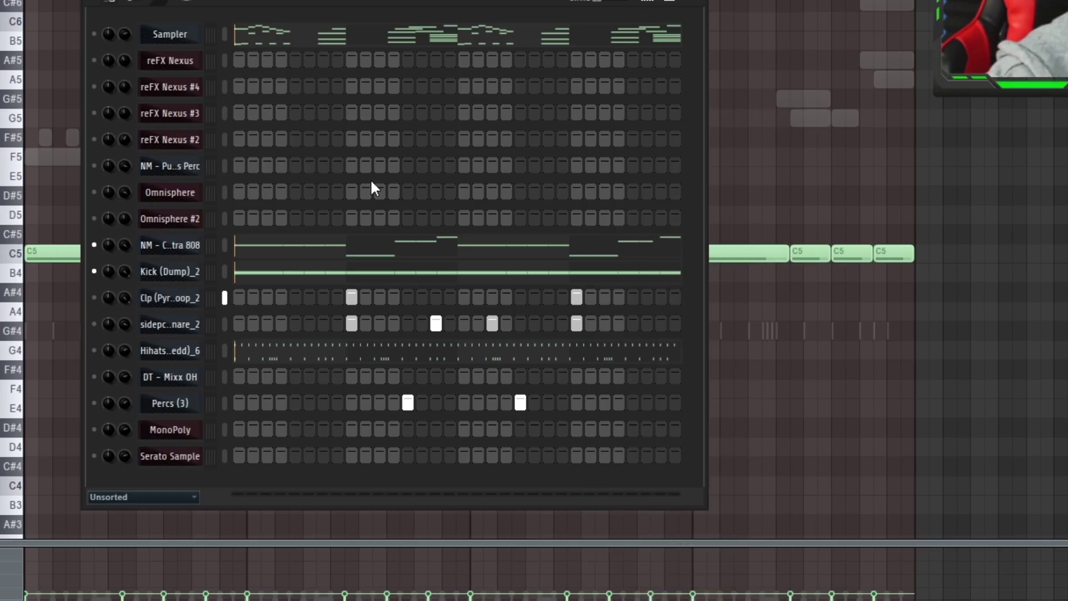
left_click(187, 327)
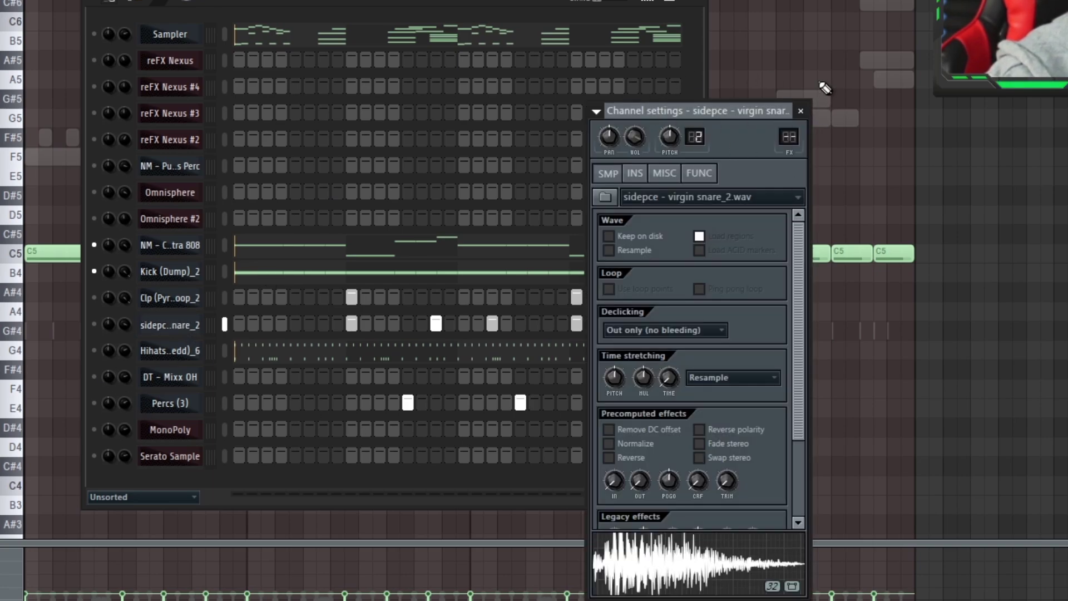
left_click(806, 111)
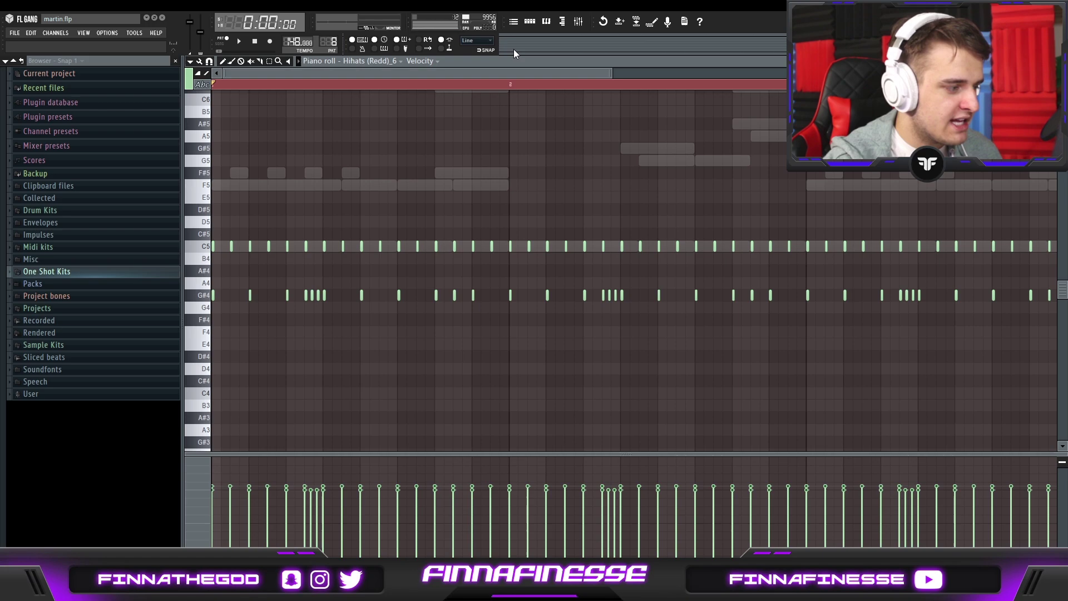
- Examine the Hihats (Redd)_6 pattern across all four bars and the G#4 rolls up close
scroll(494, 126, "down", 1)
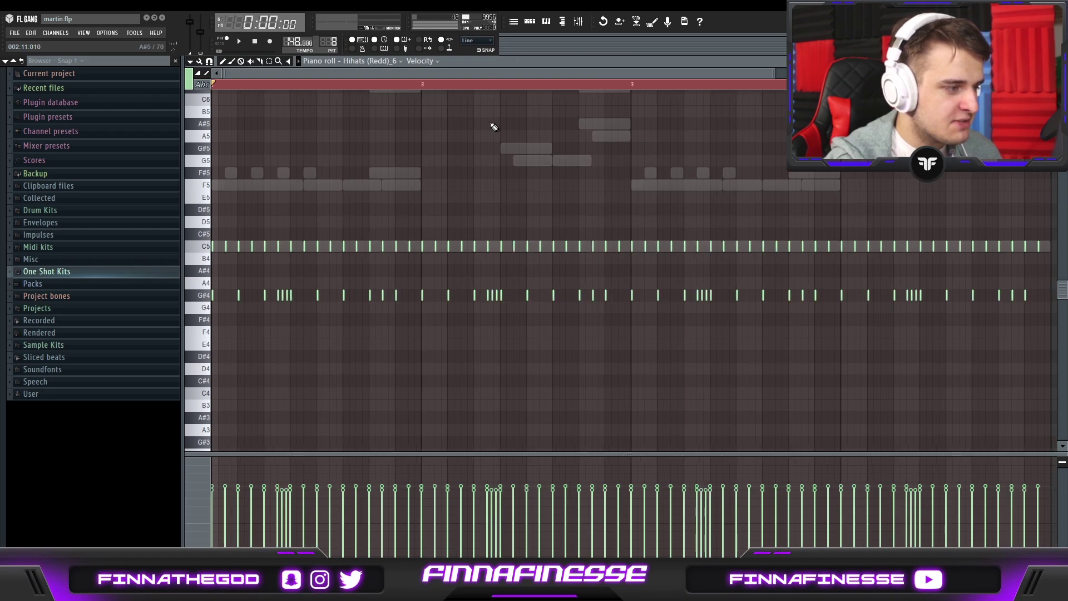
scroll(453, 167, "down", 1)
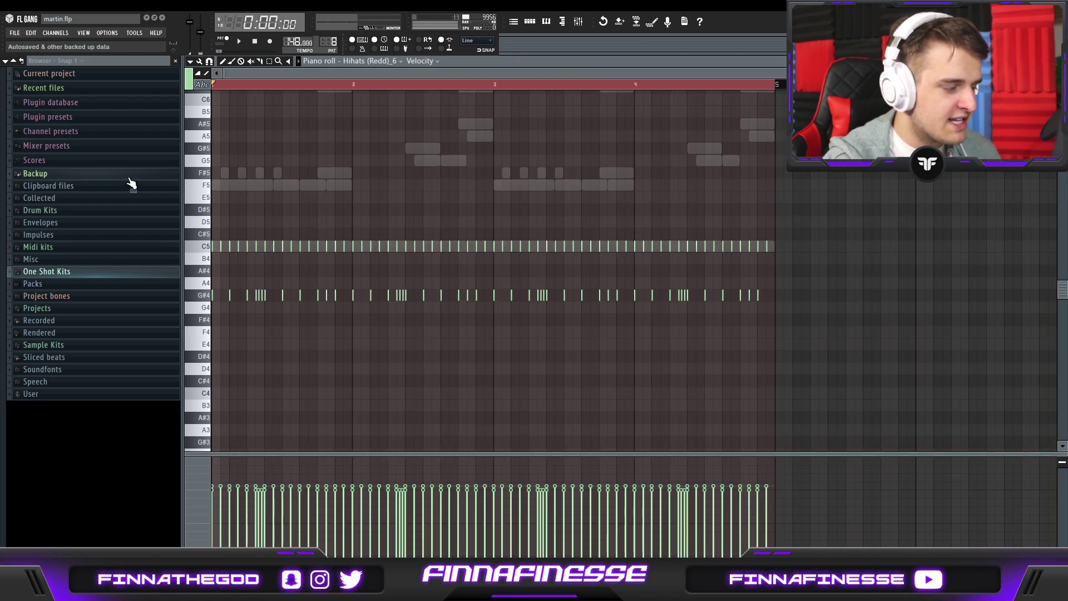
scroll(211, 278, "up", 2)
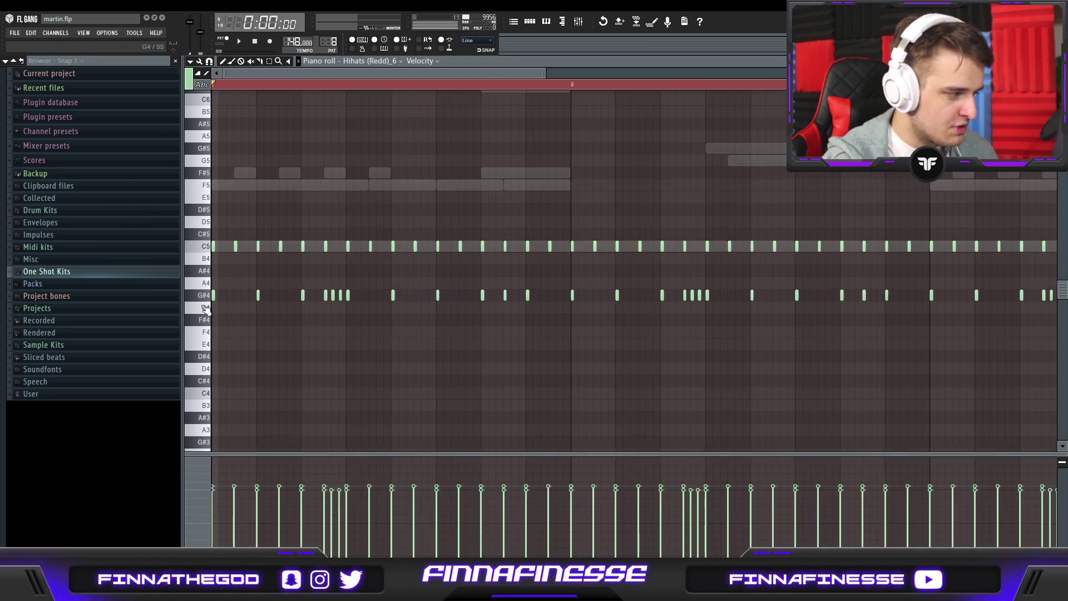
scroll(246, 184, "up", 1)
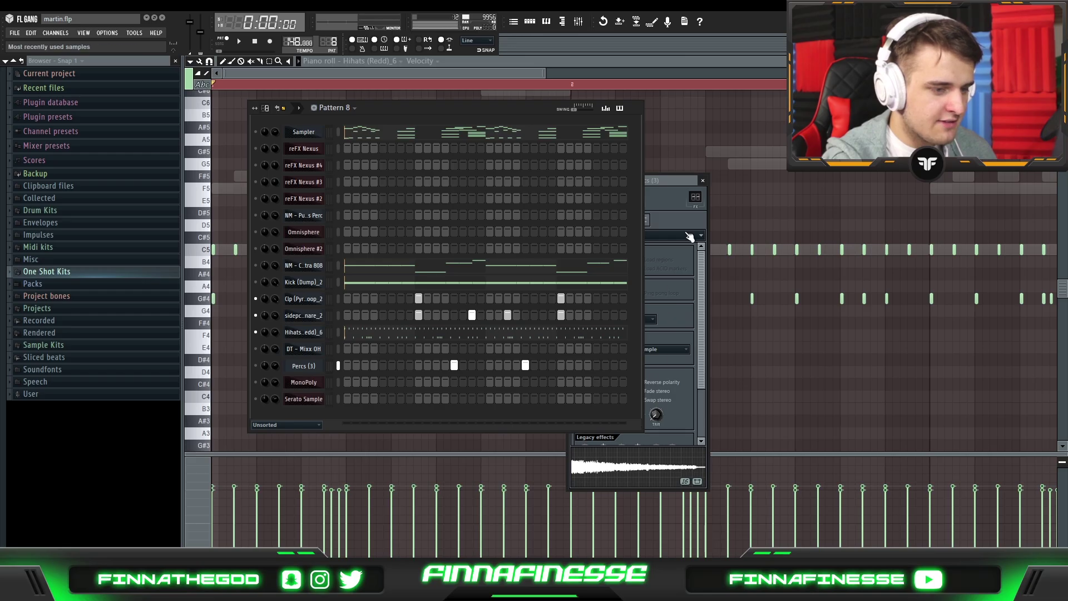
- Inspect the Percs (3) channel settings, return to the channel rack and stop the drum pattern's playback
left_click(689, 236)
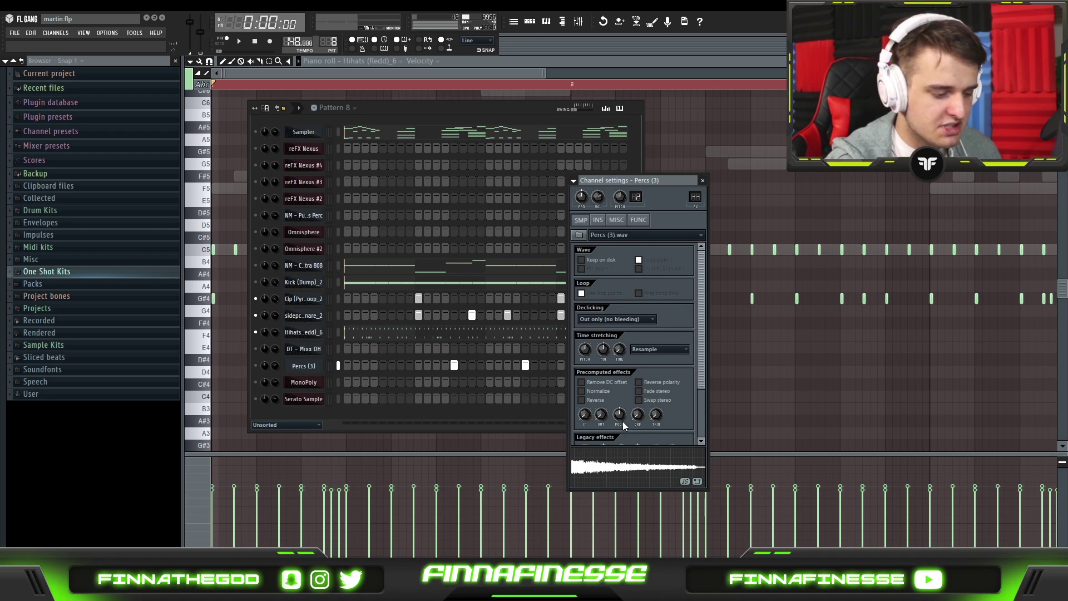
left_click(452, 415)
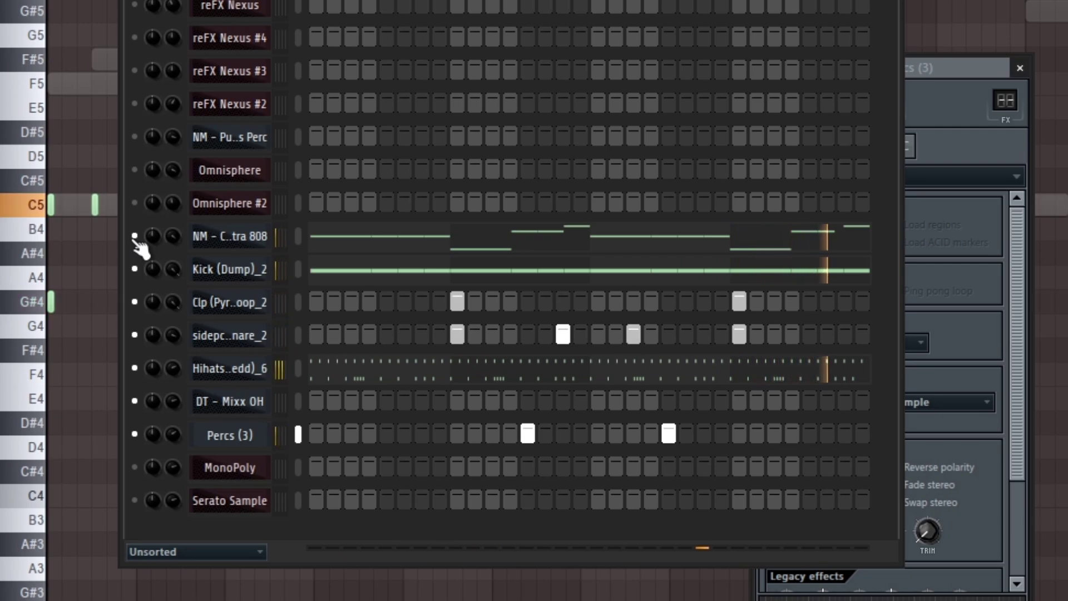
key("space")
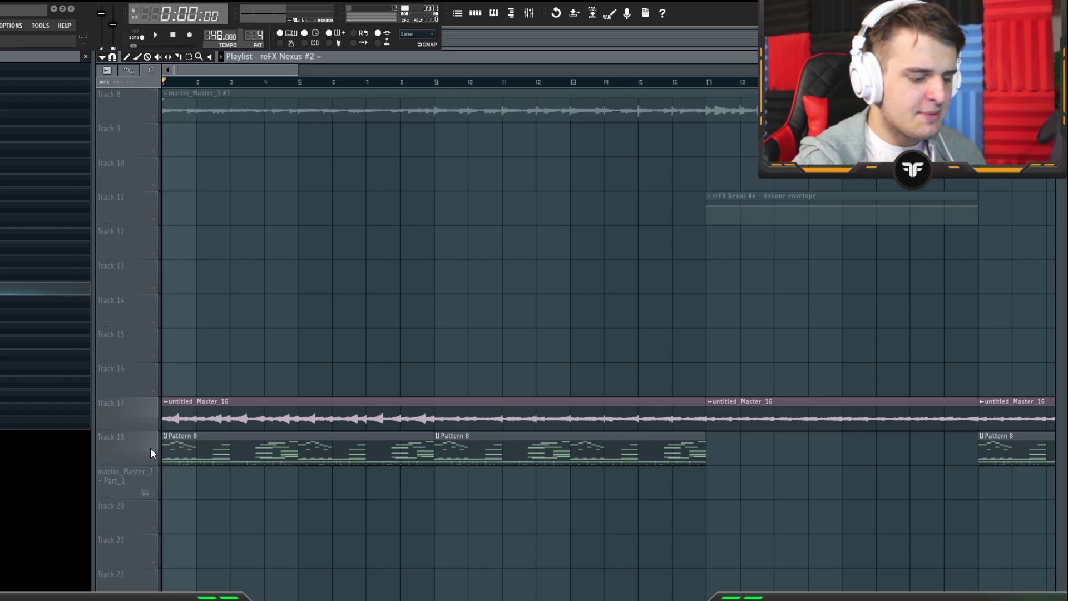